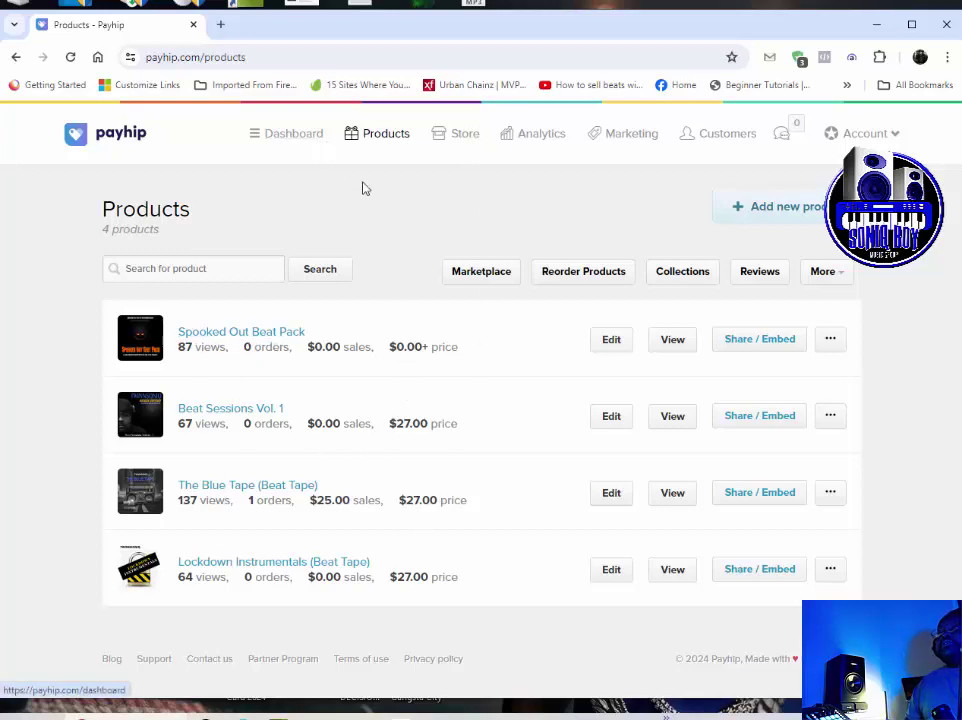
- Start adding a new product of the Digital Product type and look over its blank form
left_click(756, 214)
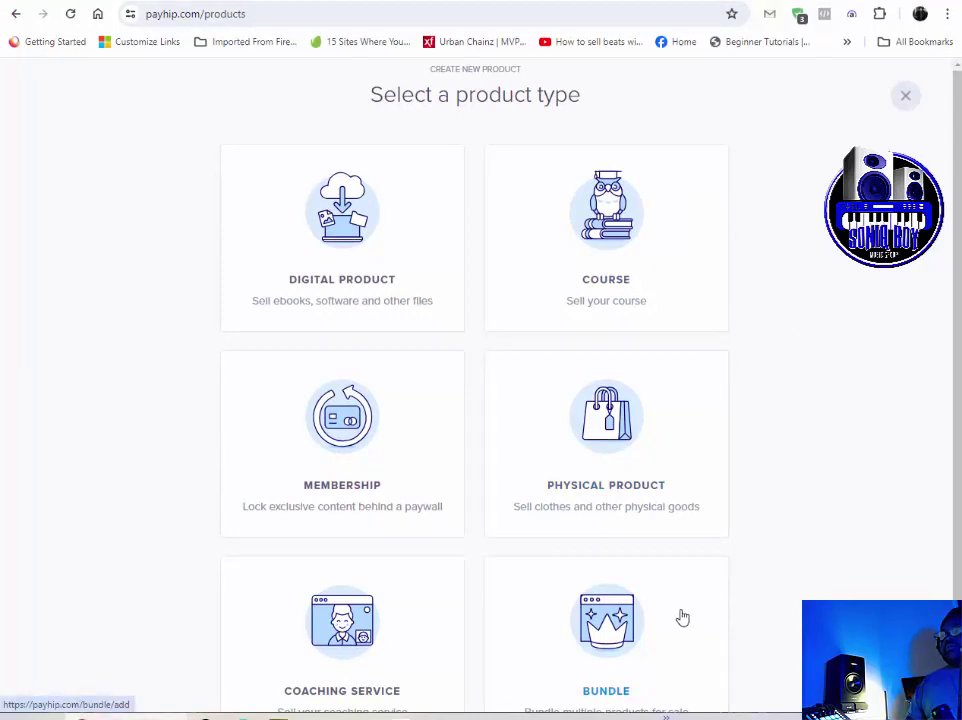
scroll(700, 610, "down", 1)
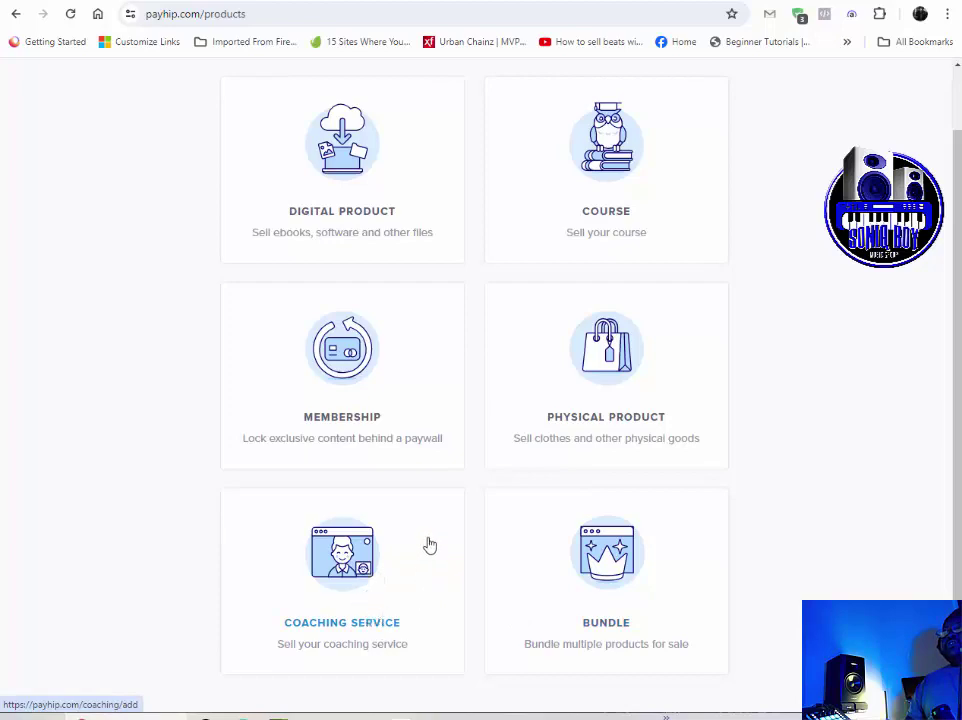
scroll(451, 485, "up", 1)
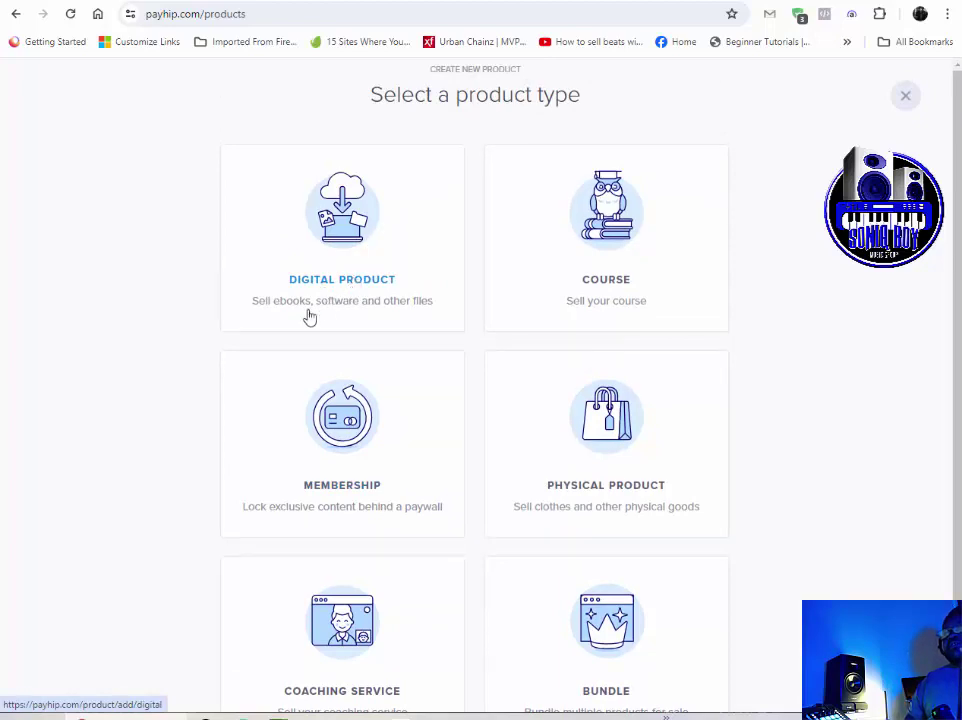
left_click(348, 265)
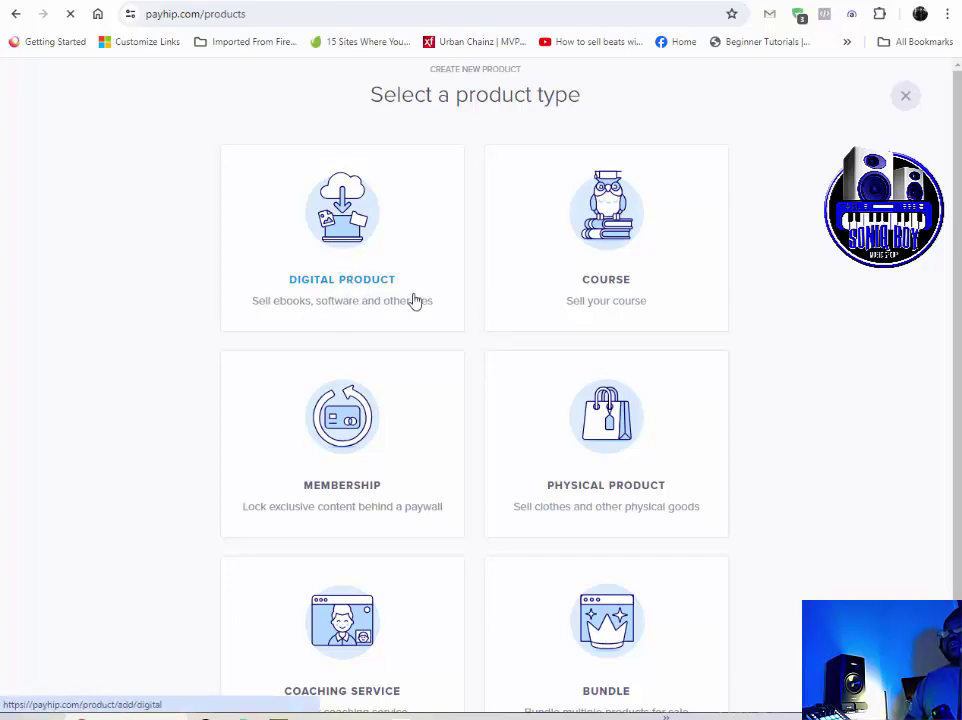
scroll(842, 340, "down", 1)
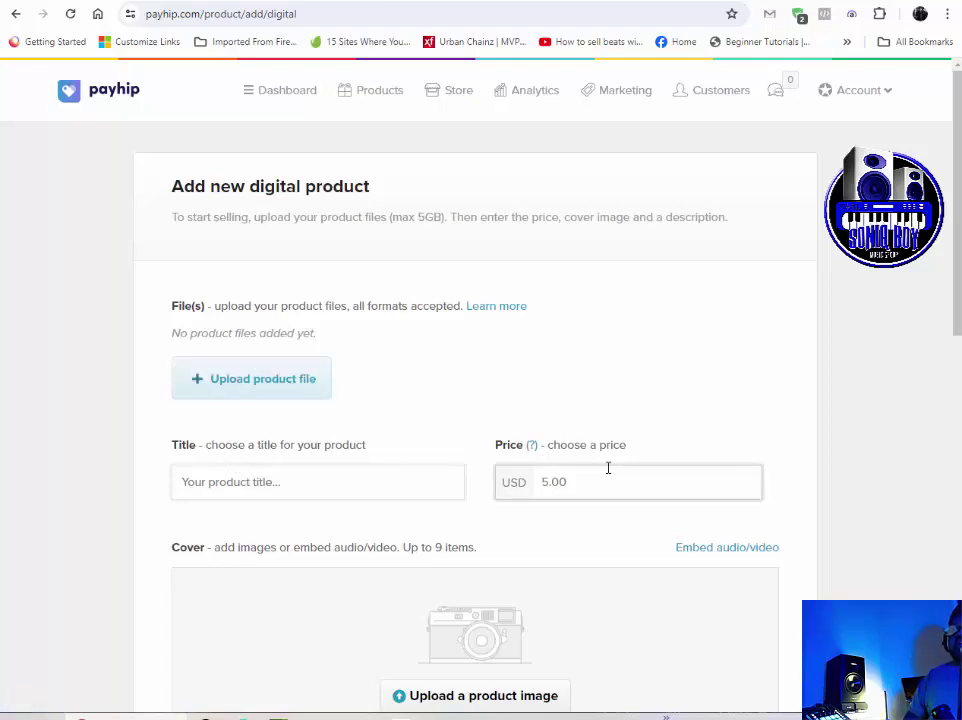
scroll(785, 421, "down", 3)
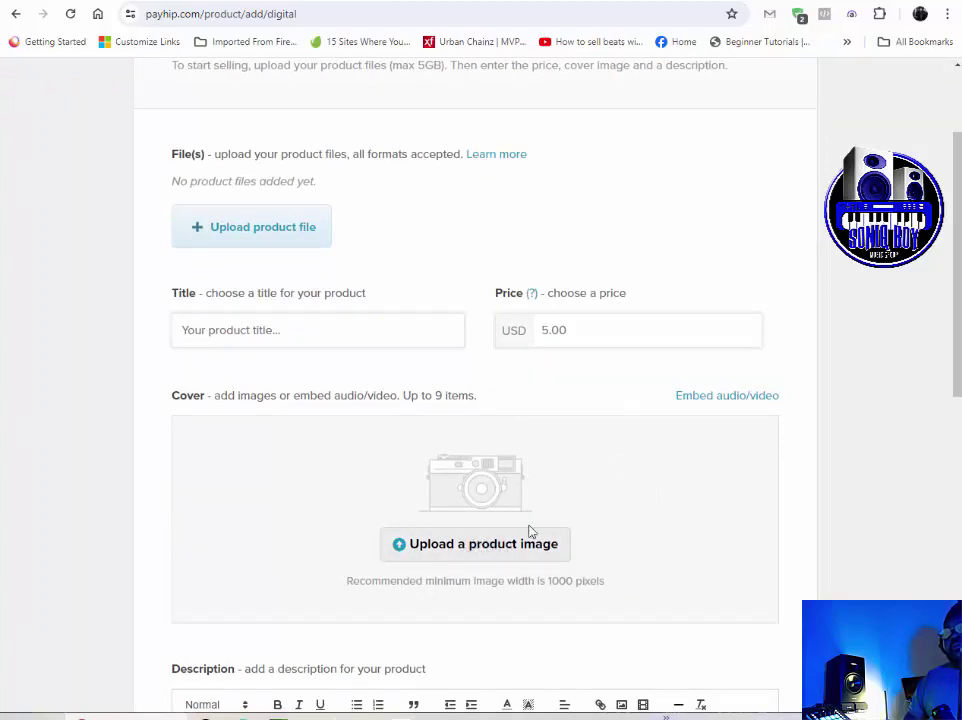
scroll(530, 531, "up", 3)
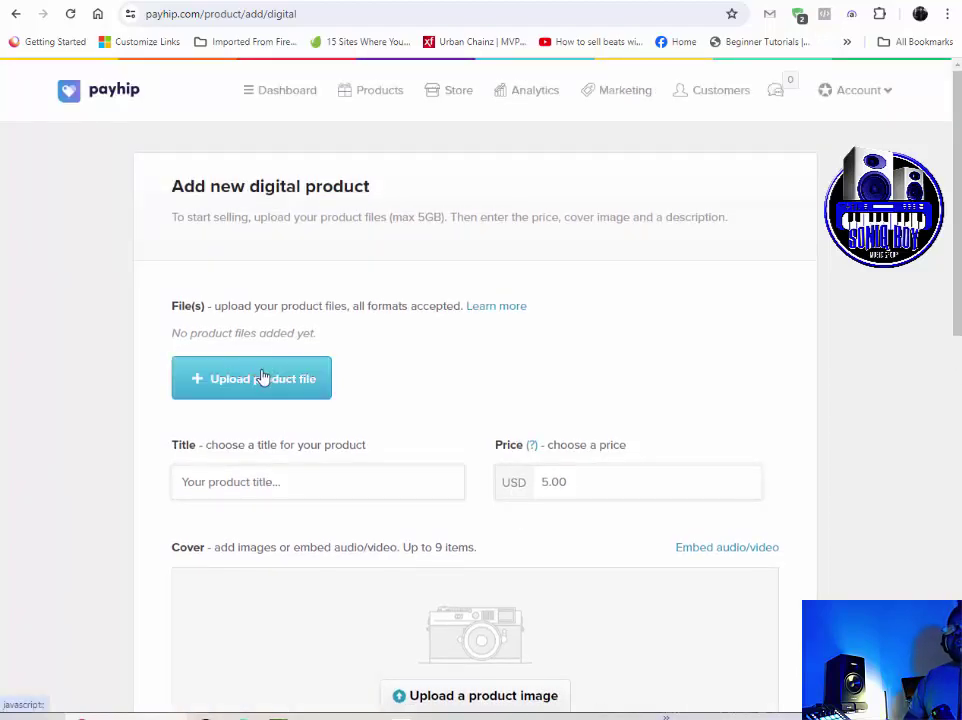
left_click(265, 377)
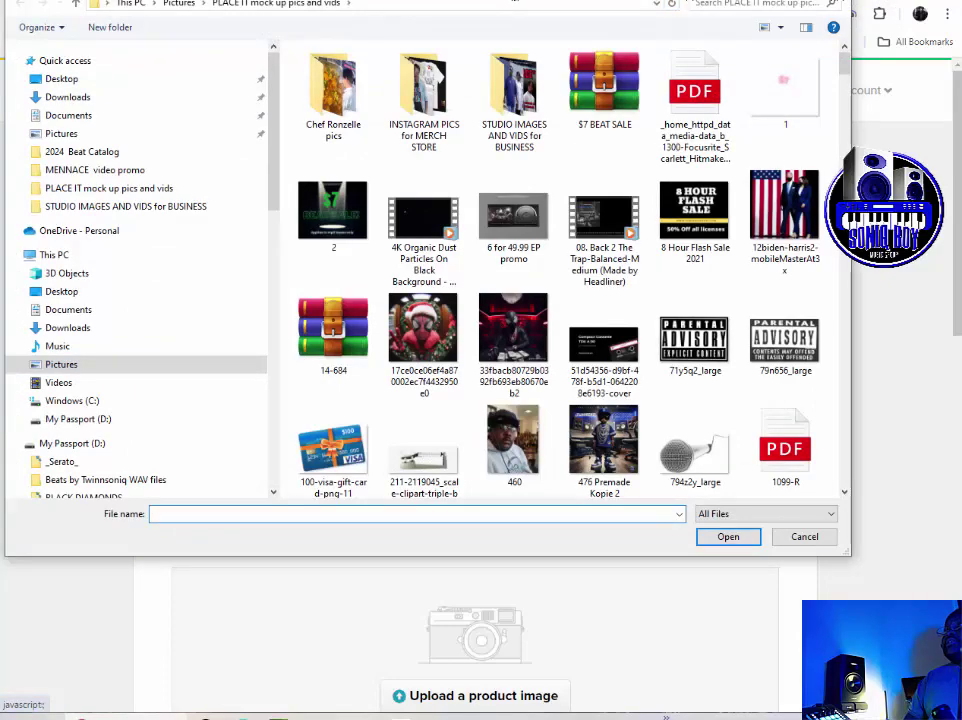
left_click_drag(530, 2, 530, 58)
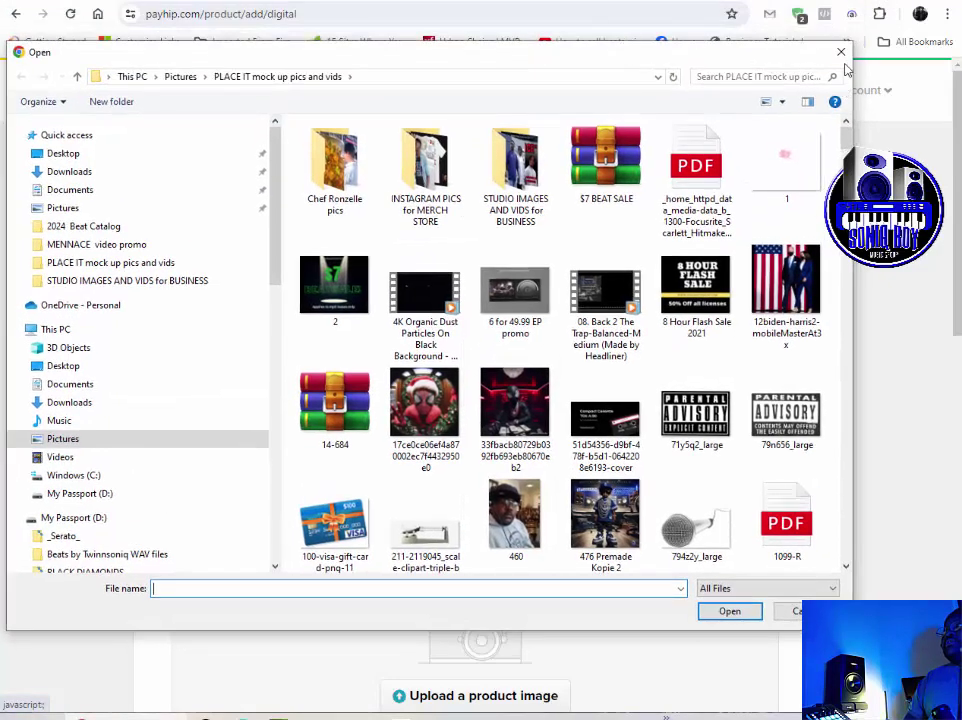
left_click(840, 50)
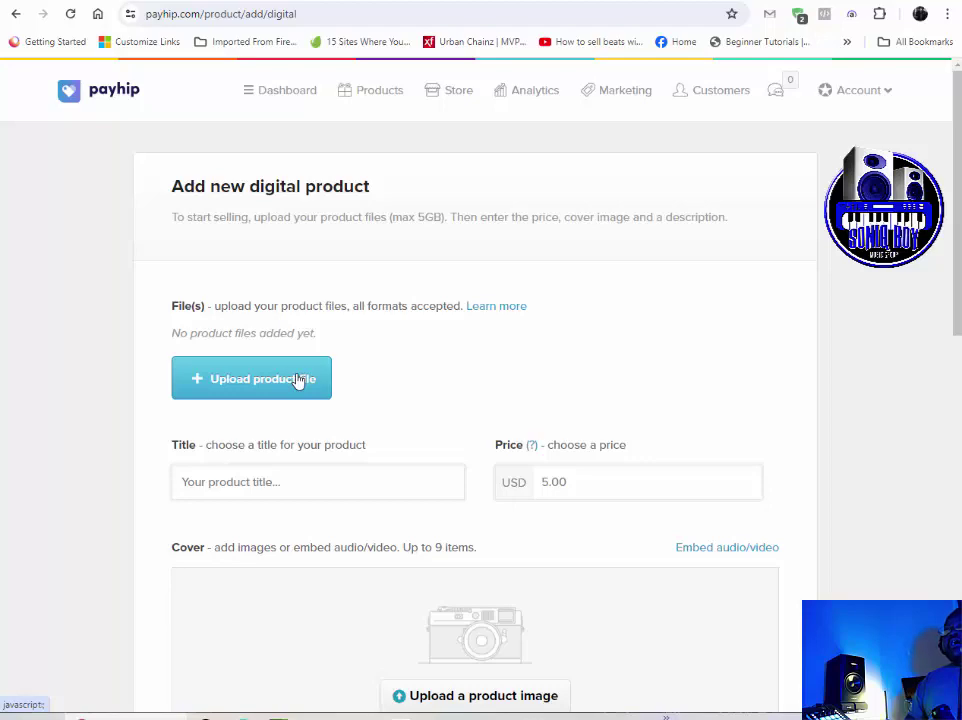
- Start a product file upload and look through the Tracked Out Instrumentals (Soniqboybeats) folder on the My Passport (D:) drive
left_click(297, 380)
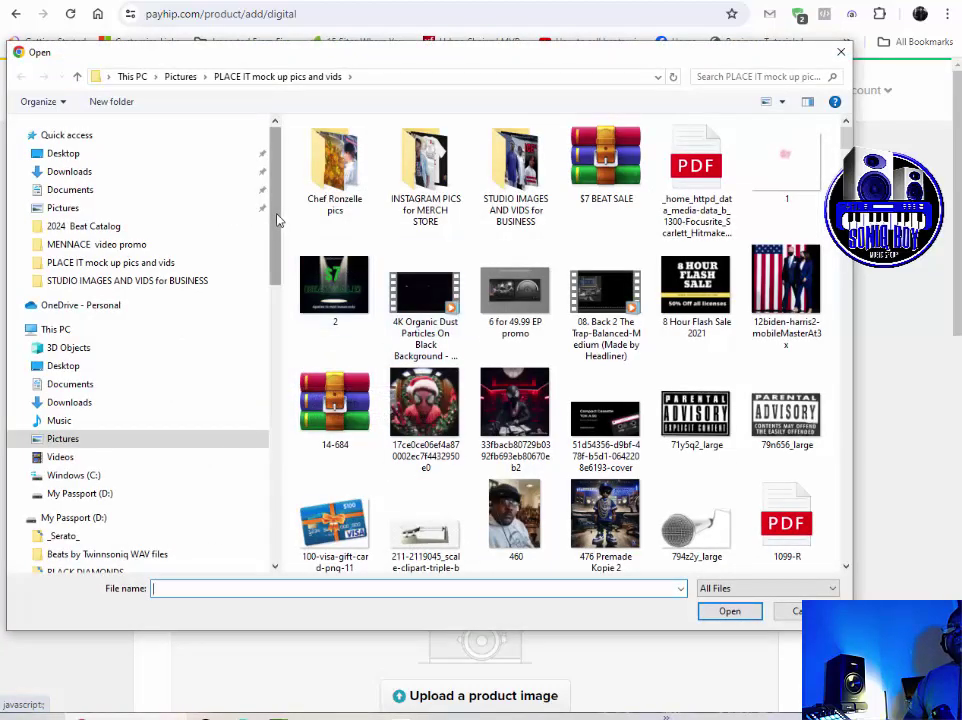
left_click_drag(279, 220, 277, 185)
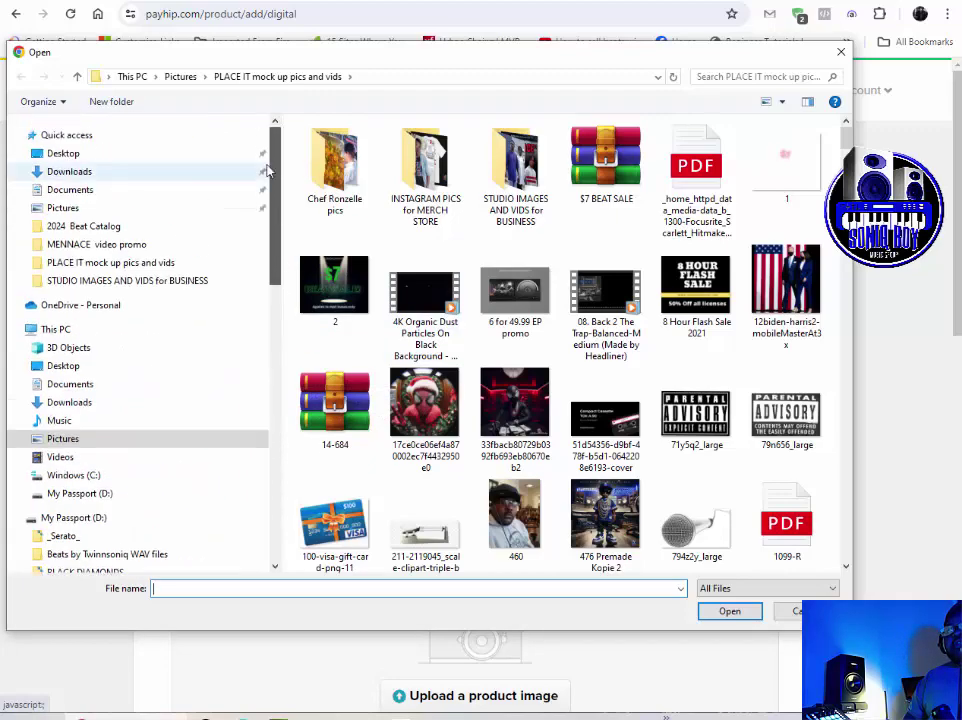
left_click(115, 495)
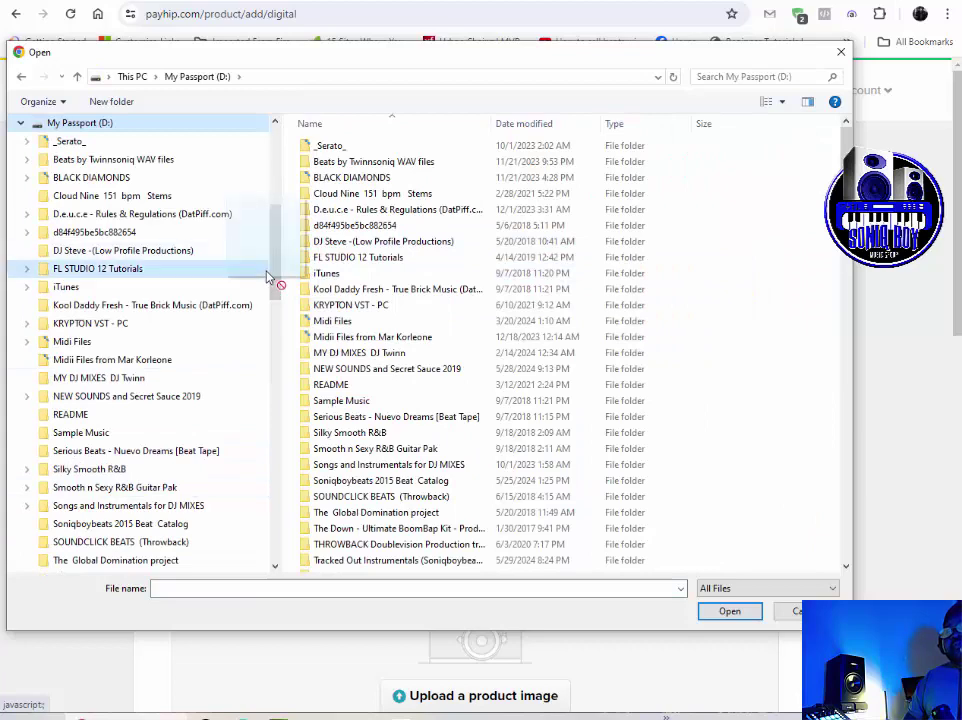
scroll(577, 270, "down", 3)
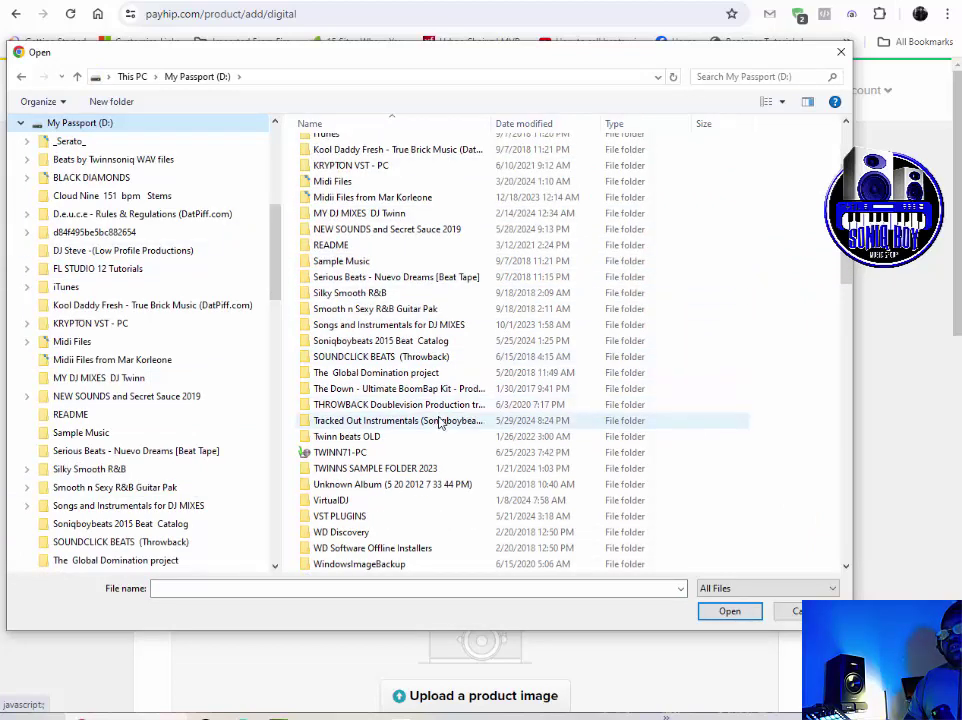
double_click(433, 422)
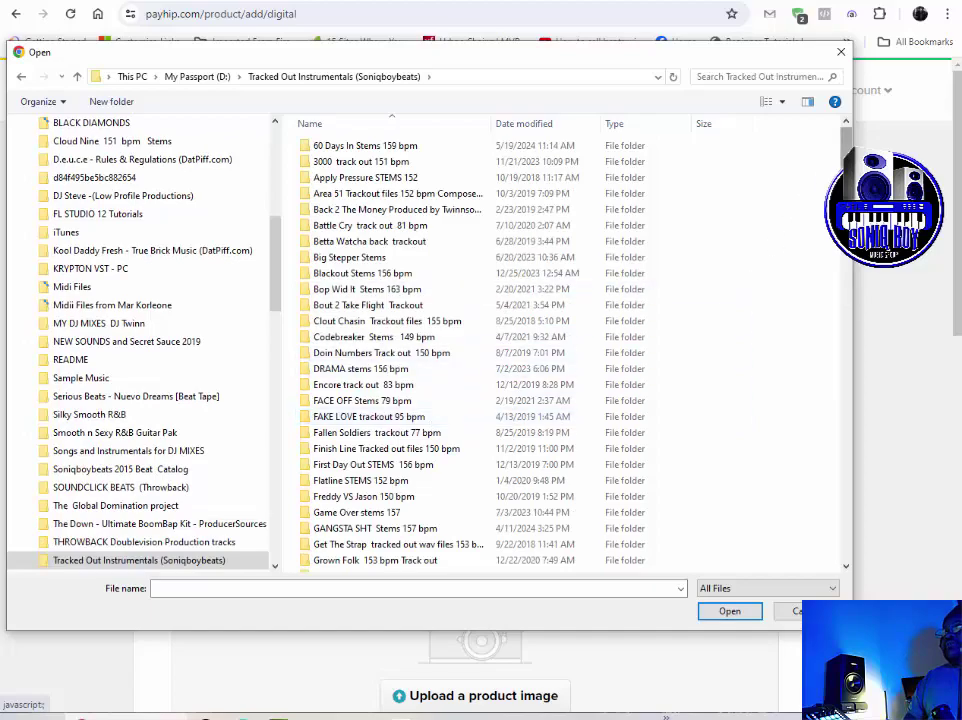
scroll(820, 330, "down", 20)
scroll(820, 364, "down", 7)
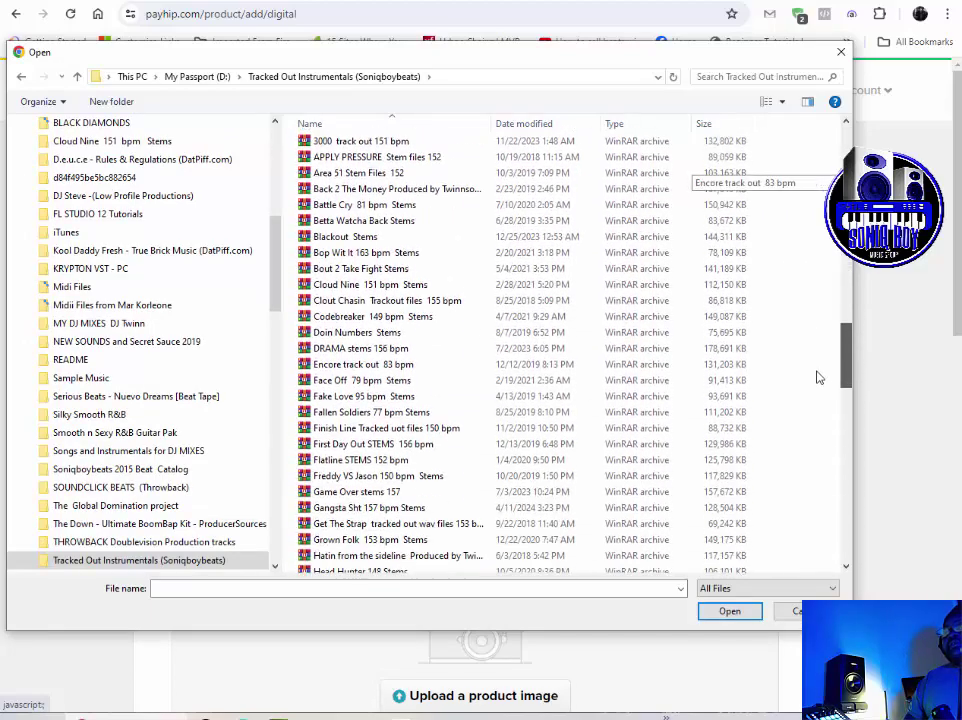
scroll(820, 410, "down", 3)
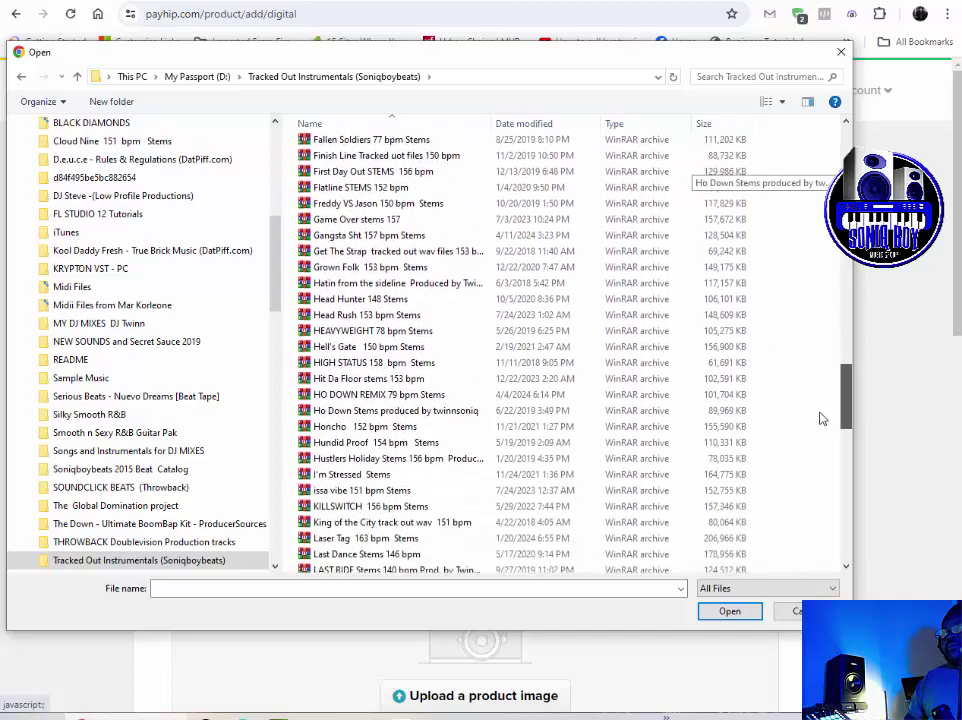
scroll(822, 415, "up", 3)
scroll(822, 400, "up", 3)
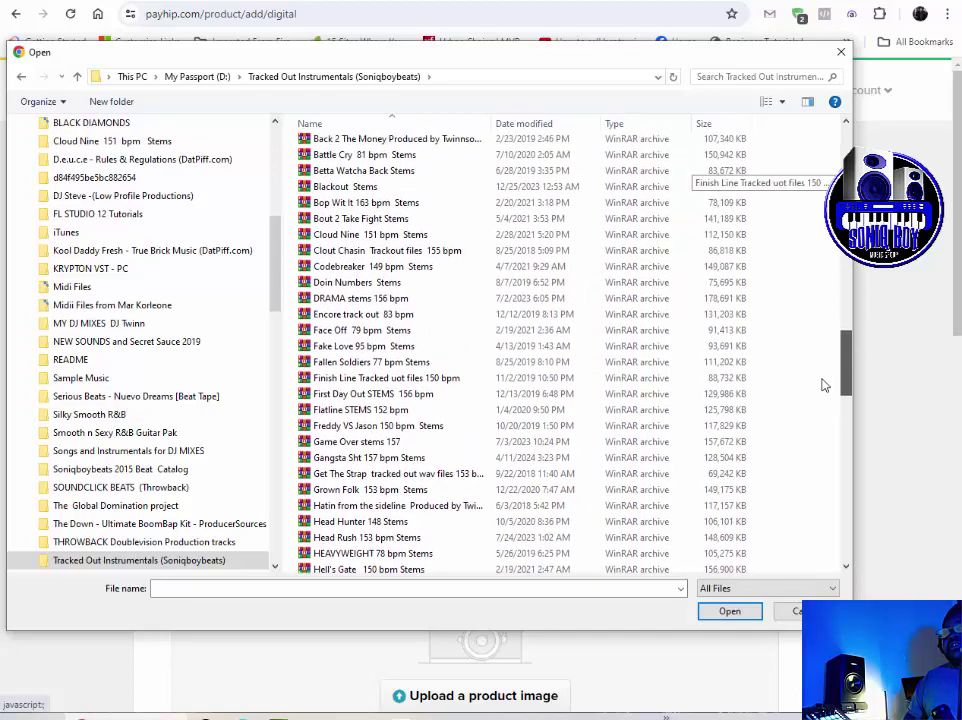
scroll(822, 385, "up", 20)
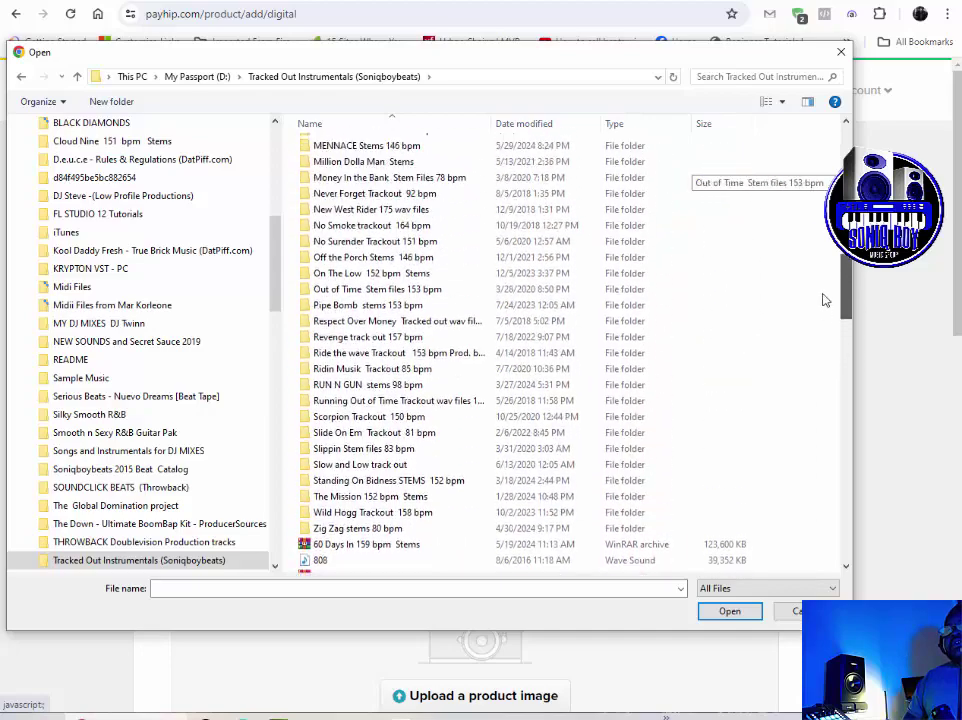
- Upload the EXECUTIVE DECISIONS EP archive from the EXECUTIVE DECISIONS song prospects folder in Music as the product file
left_click_drag(280, 246, 279, 189)
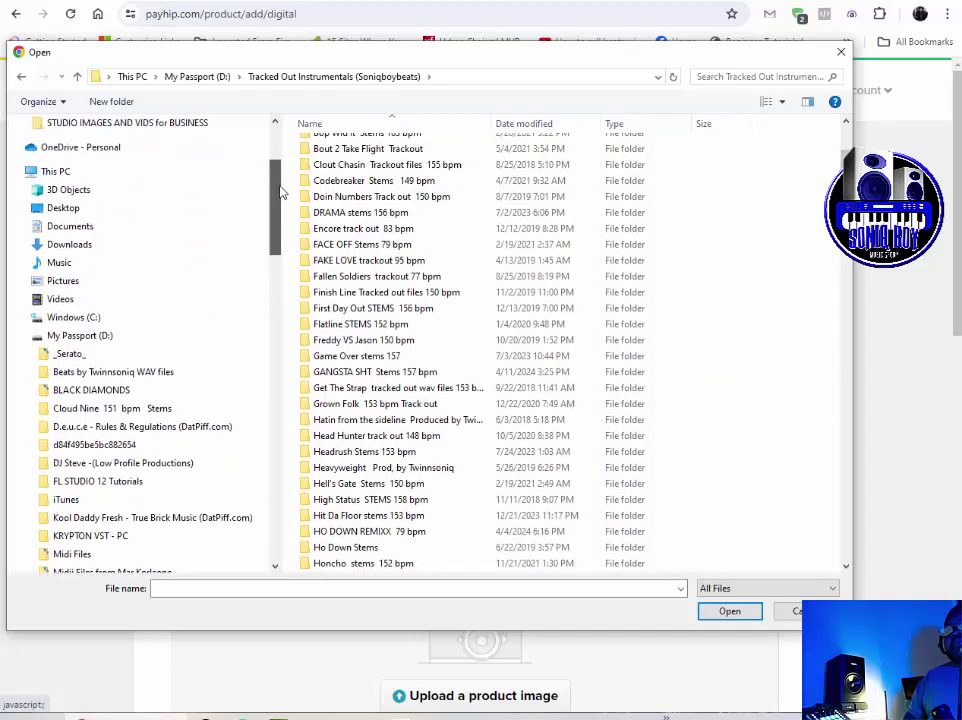
left_click(95, 262)
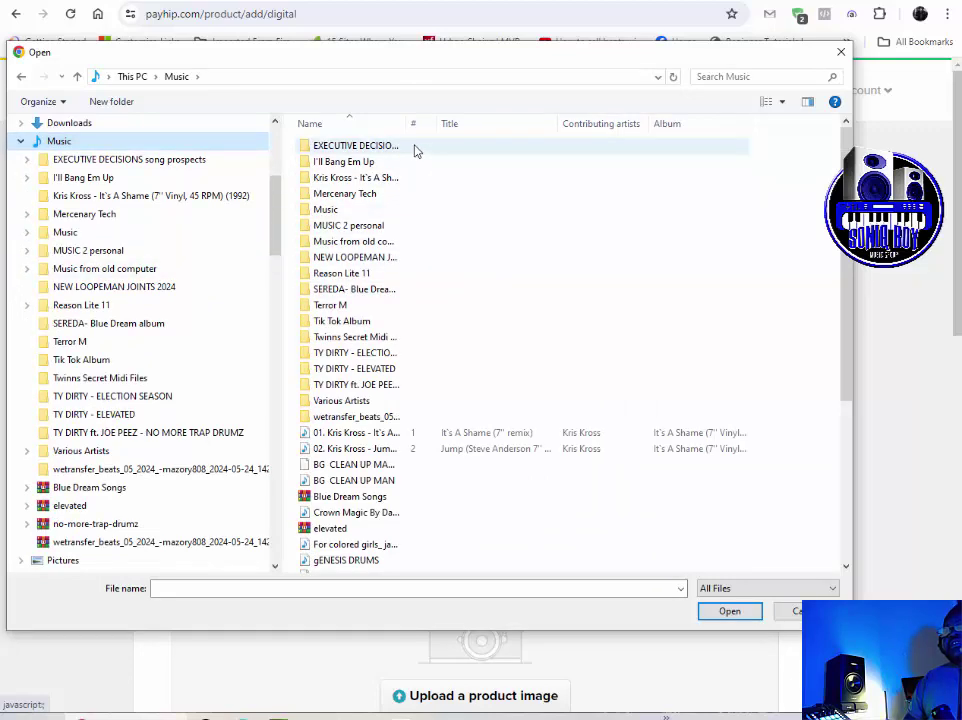
double_click(355, 146)
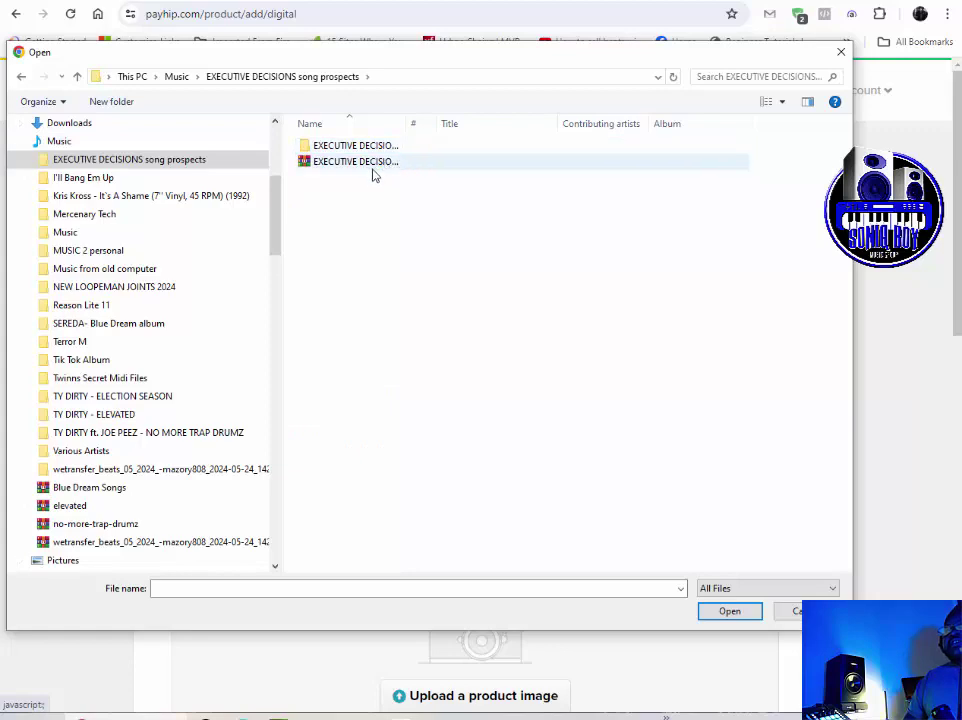
left_click(373, 164)
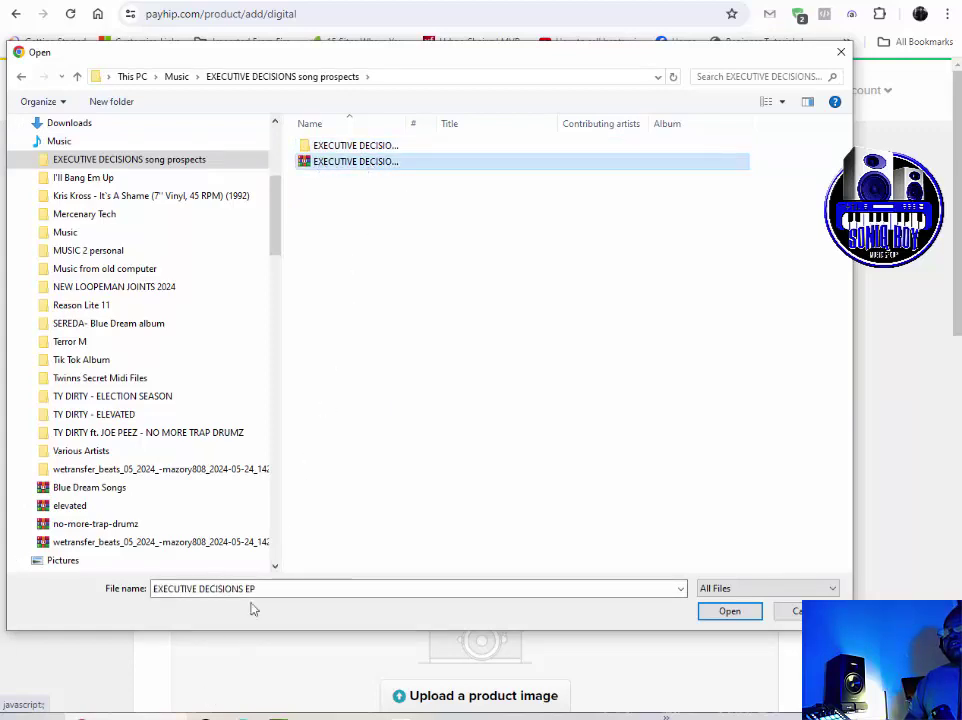
left_click(731, 611)
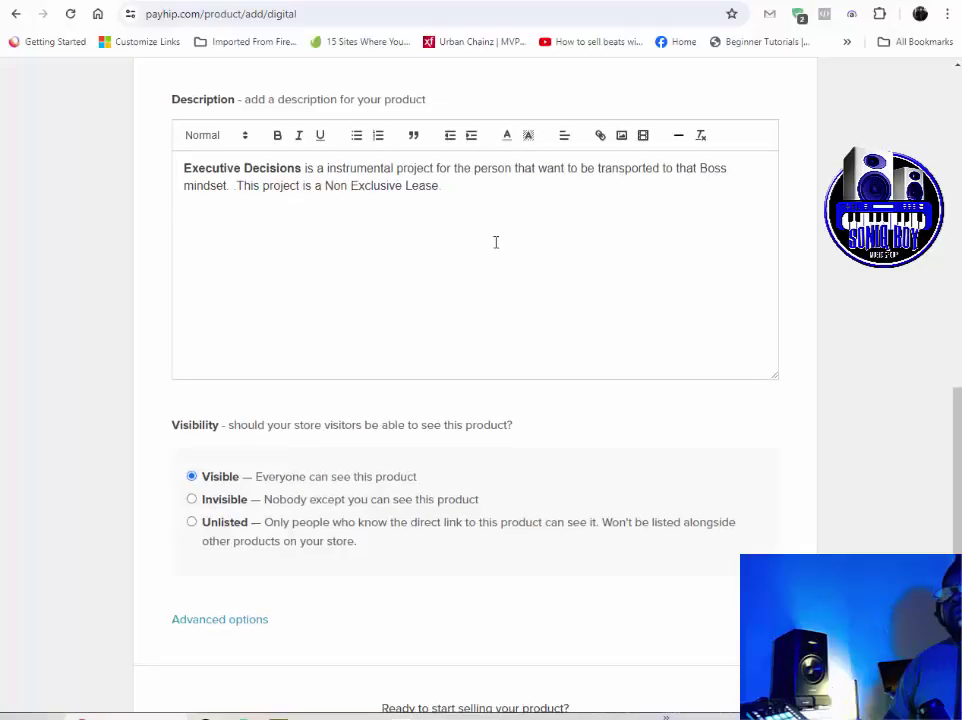
- Check the description and visibility settings and add the Executive Decisions product to the store
scroll(494, 240, "down", 1)
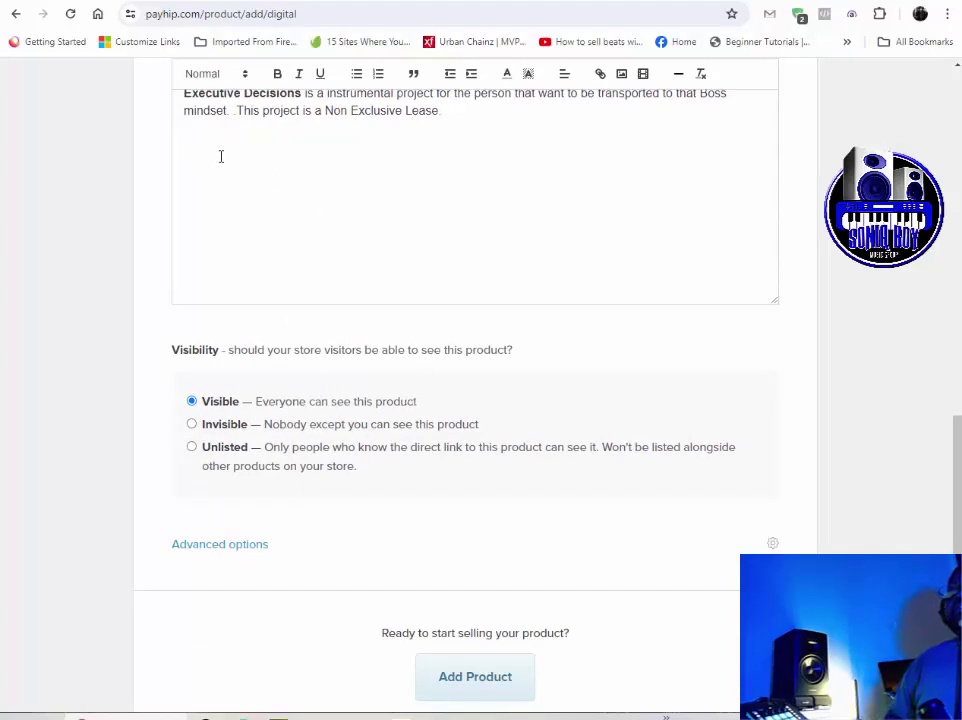
scroll(595, 266, "up", 1)
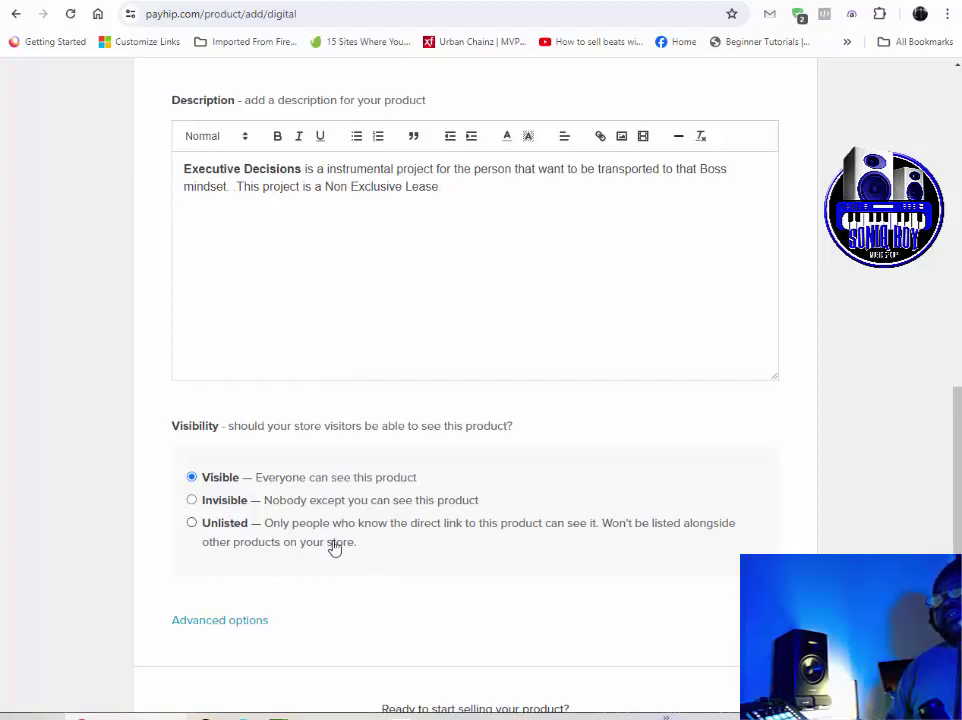
scroll(335, 547, "down", 1)
scroll(335, 547, "up", 1)
scroll(385, 548, "down", 2)
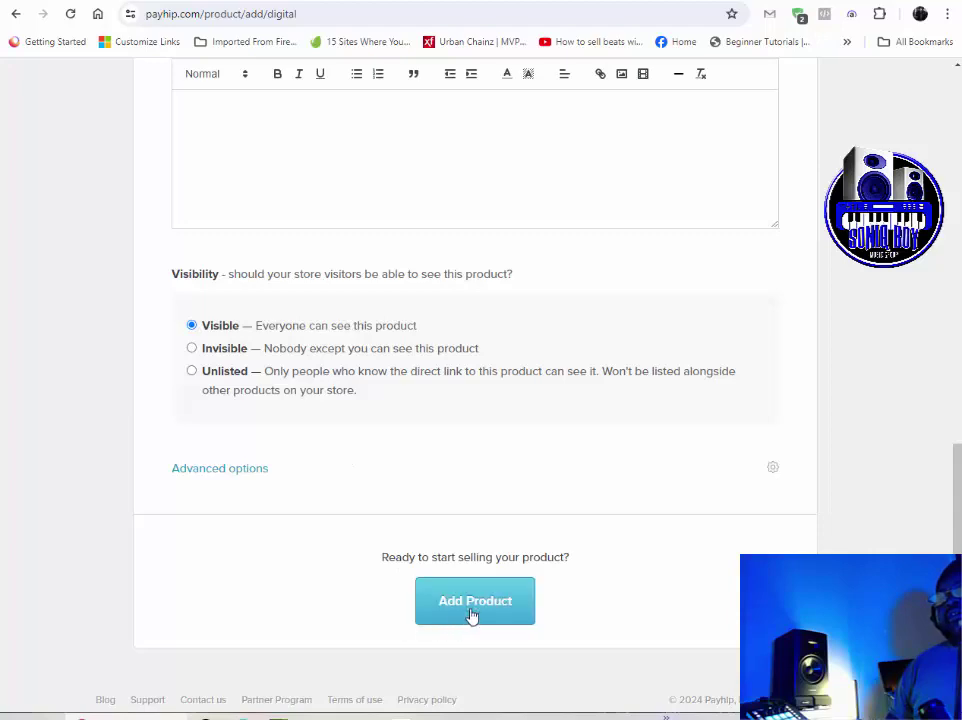
left_click(437, 612)
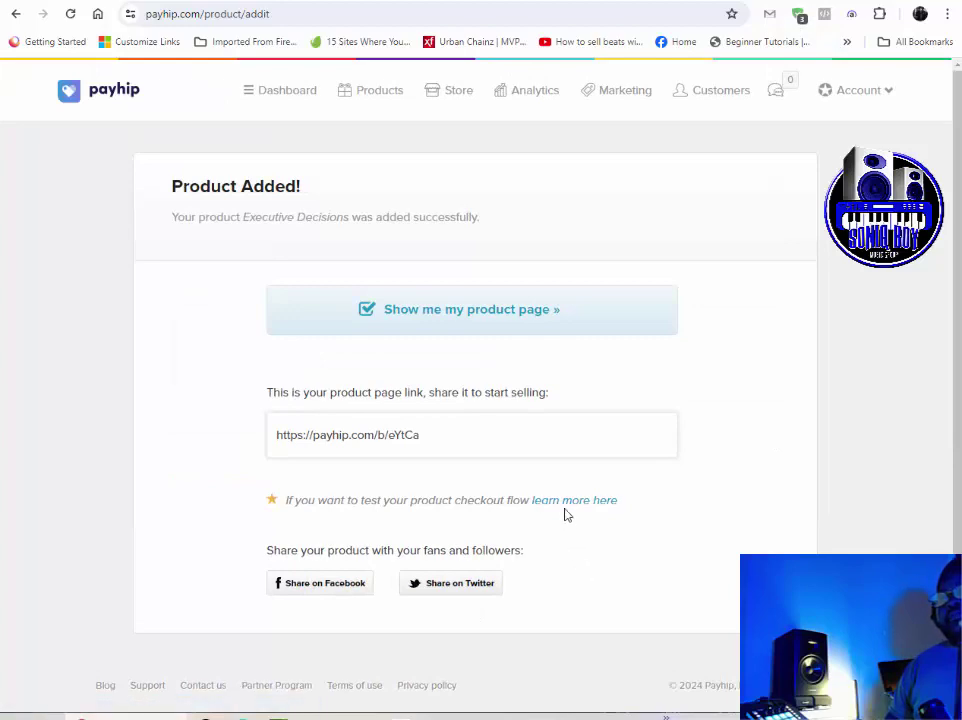
- Open the new product's store page and switch between its front cover and track list images
left_click(301, 438)
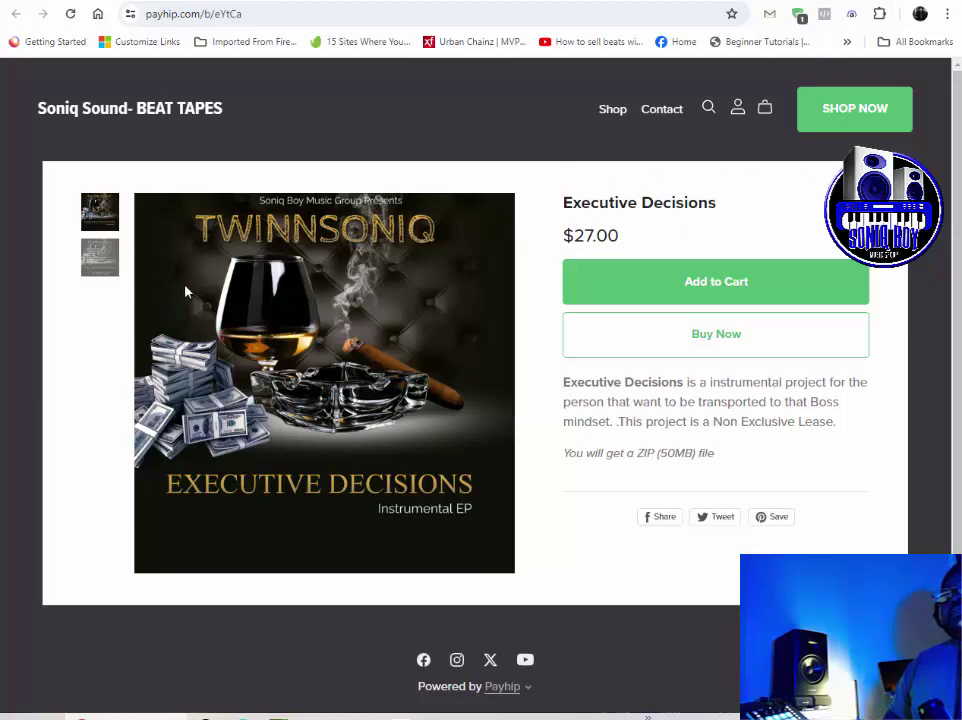
left_click(106, 272)
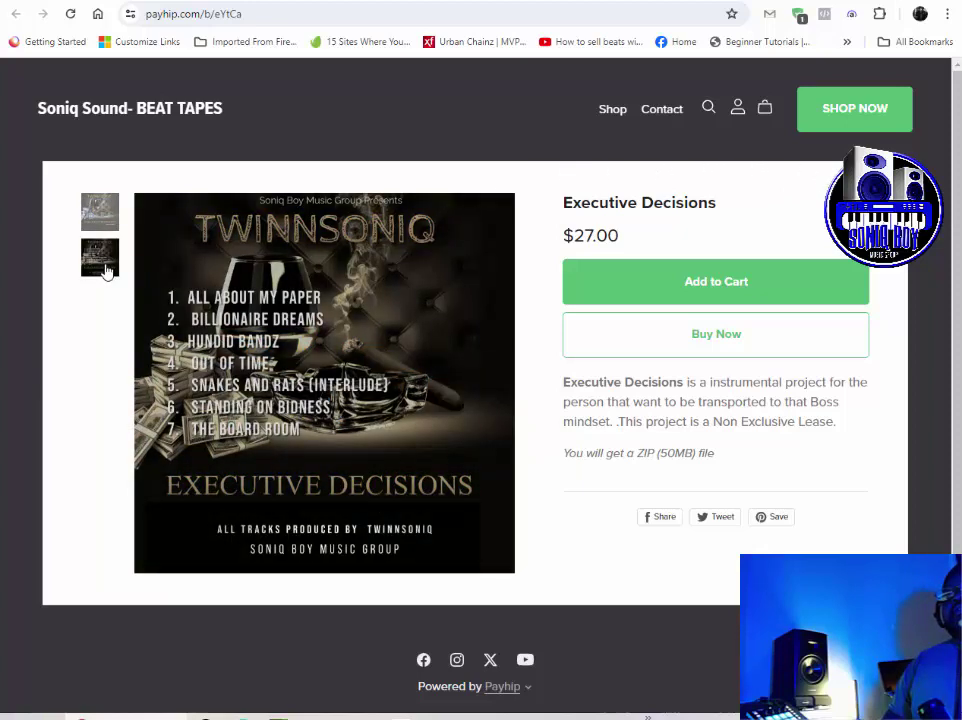
left_click(103, 222)
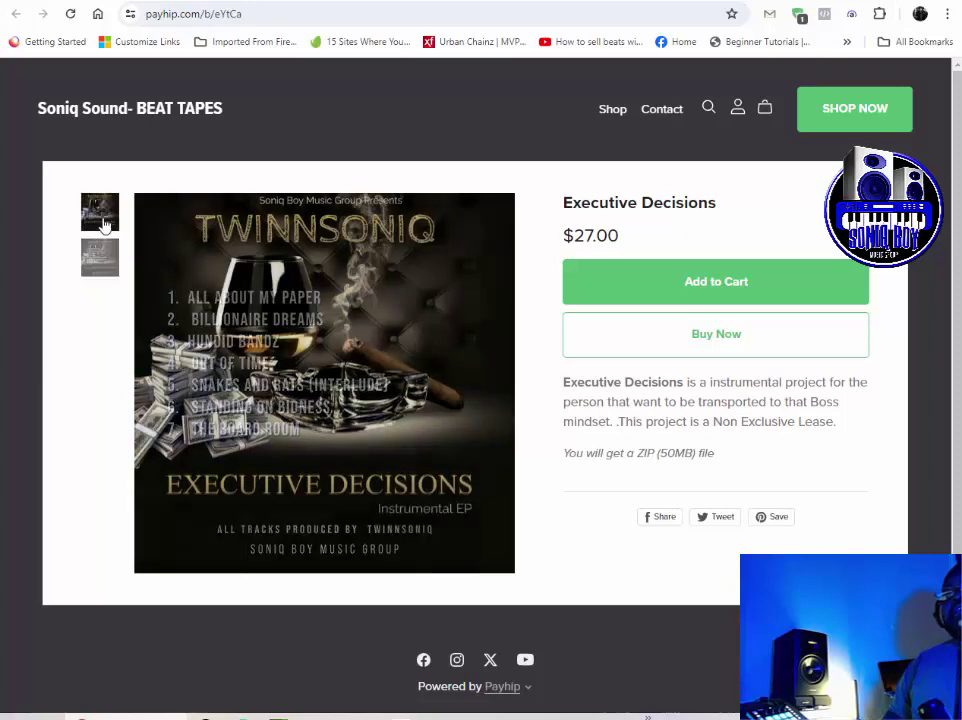
left_click(90, 265)
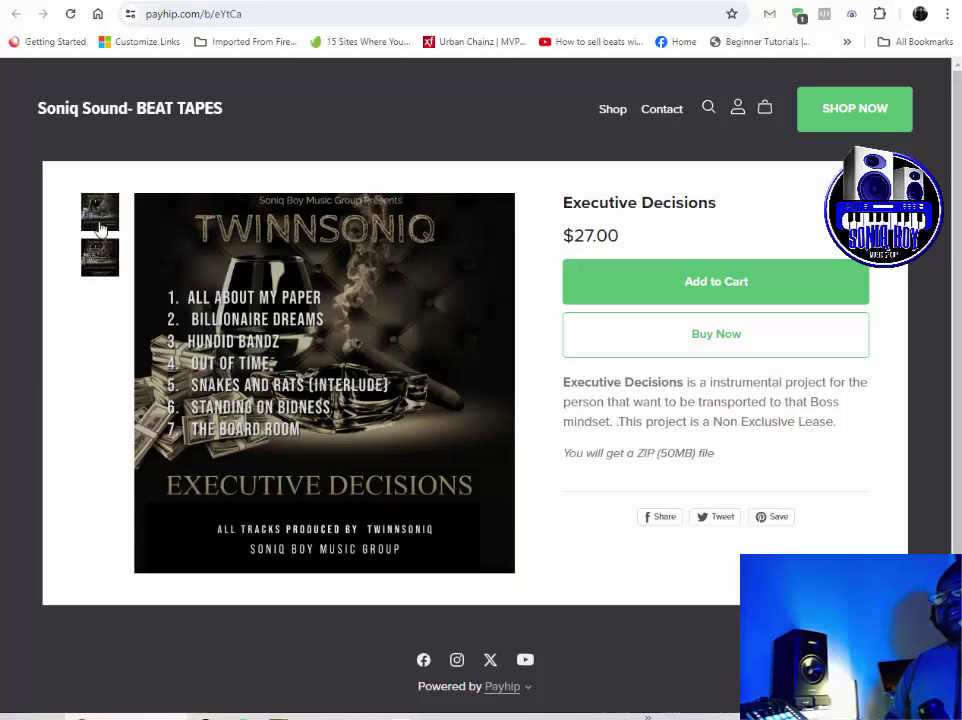
left_click(100, 212)
left_click(104, 266)
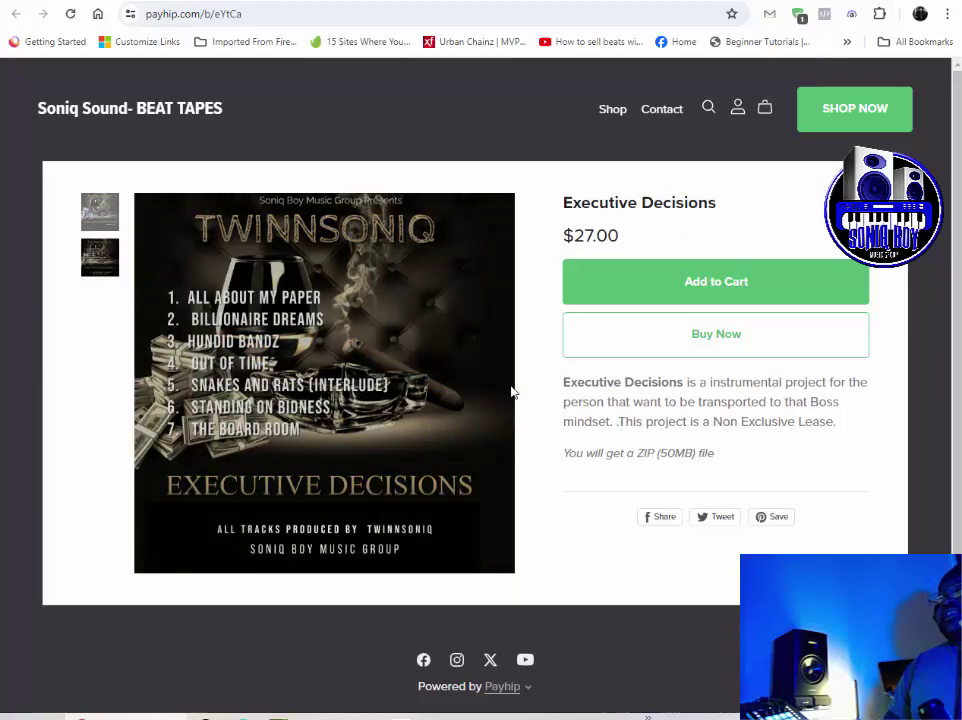